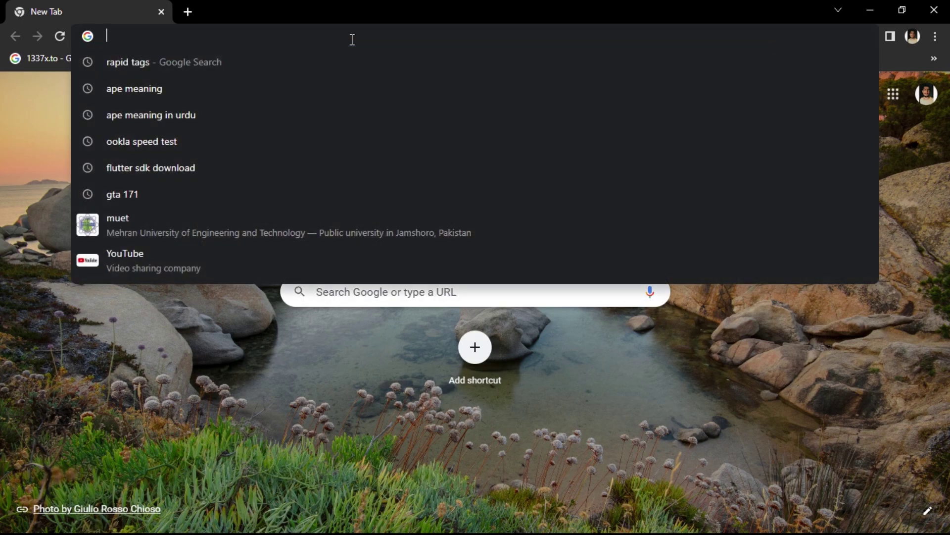
# Search the web for "android studio" and open the Download Android Studio page on developer.android.com
pyautogui.write('andr')
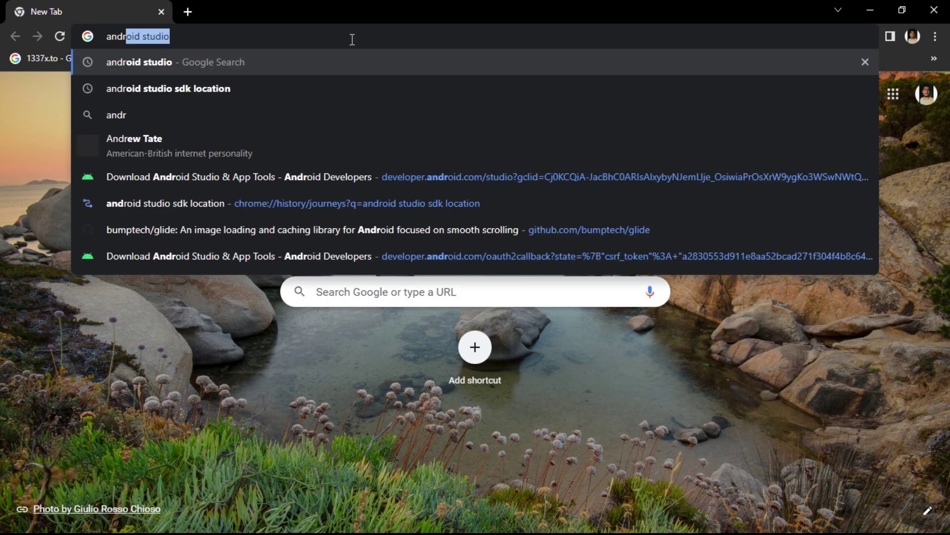
pyautogui.write('oid studio')
pyautogui.press('Return')
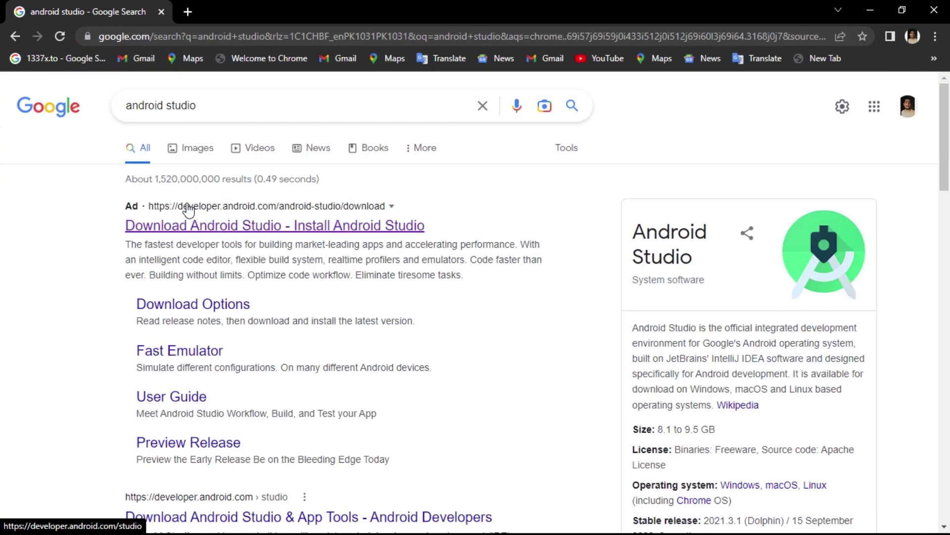
pyautogui.click(262, 229)
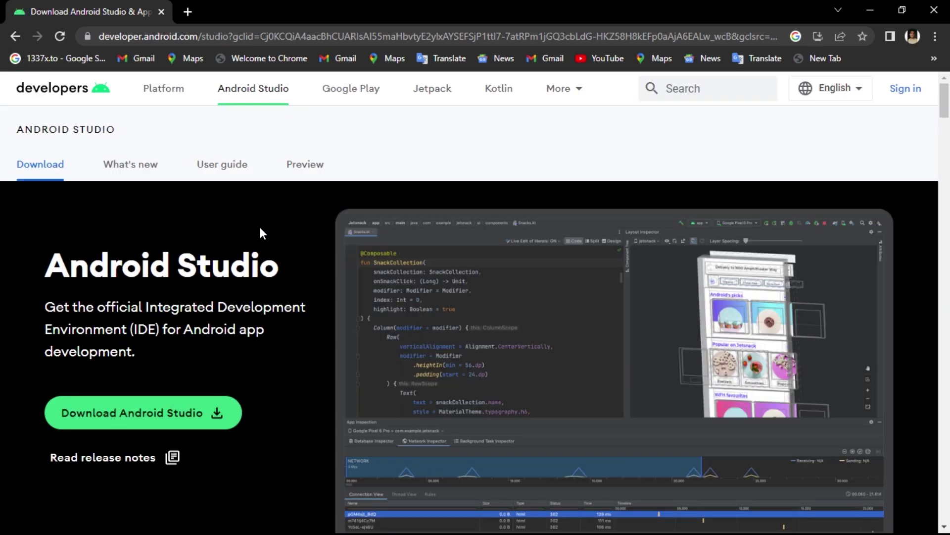
# Agree to the terms and conditions and download Android Studio Dolphin 2021.3.1 Patch 1 for Windows
pyautogui.scroll(-1, 207, 325)
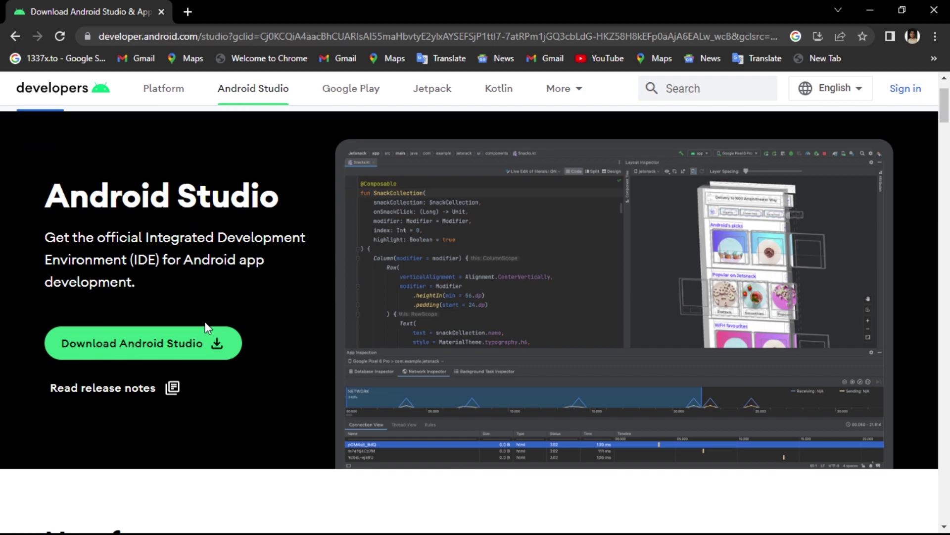
pyautogui.click(125, 350)
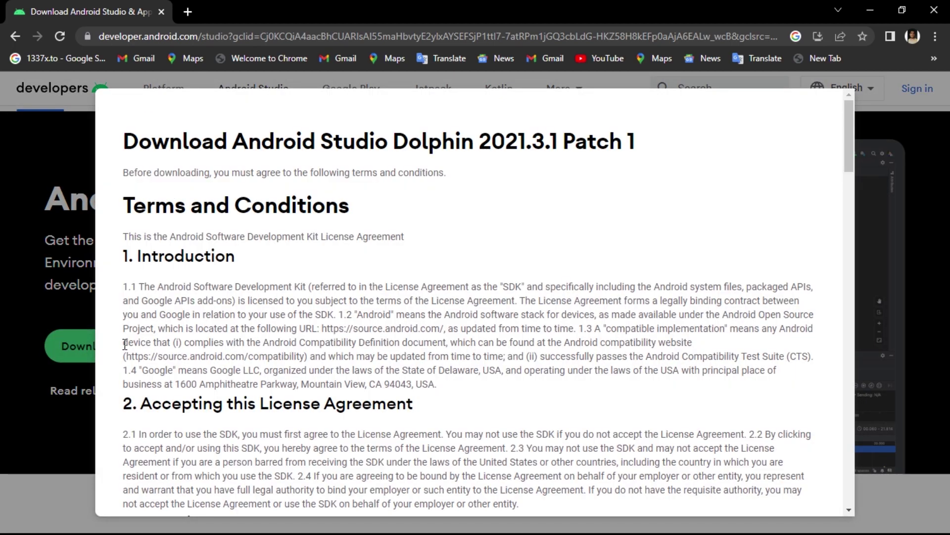
pyautogui.scroll(-1, 69, 228)
pyautogui.scroll(1, 366, 285)
pyautogui.scroll(-20, 371, 272)
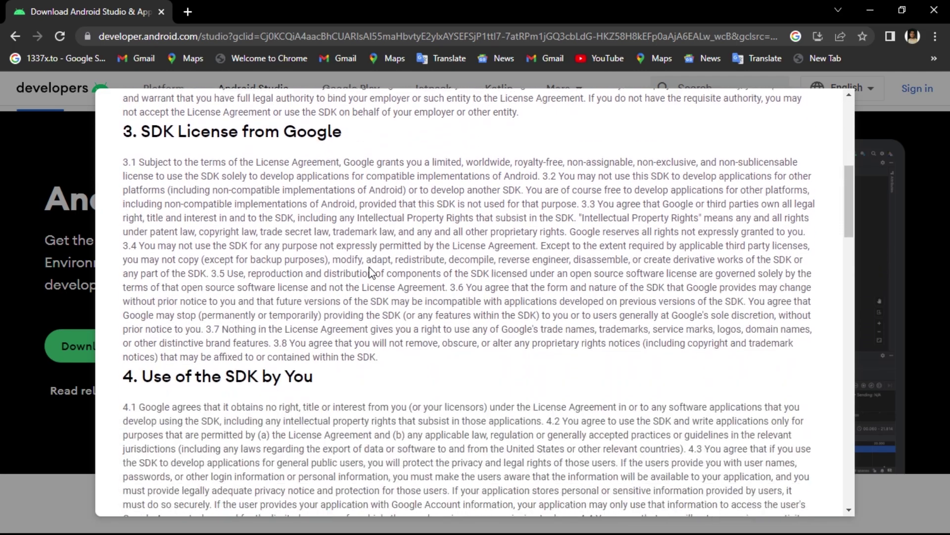
pyautogui.scroll(-15, 368, 269)
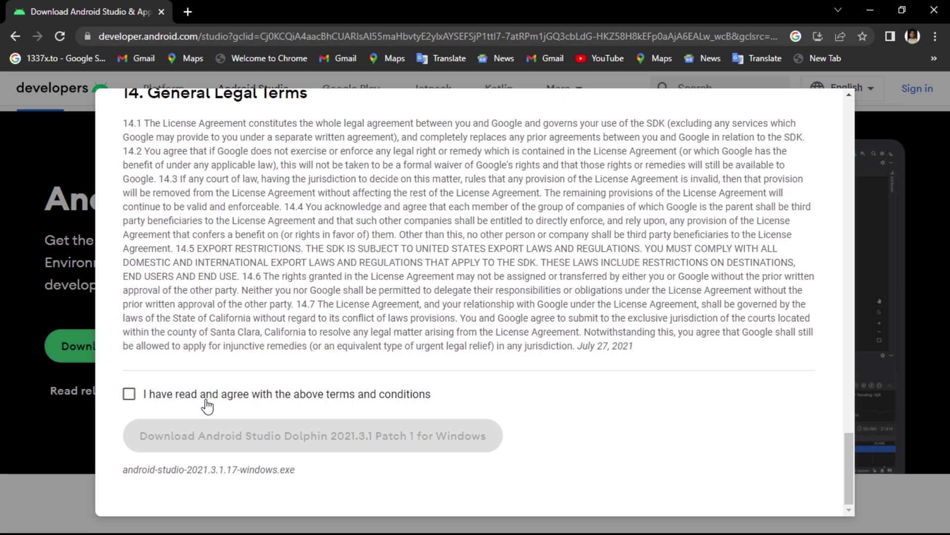
pyautogui.scroll(12, 205, 251)
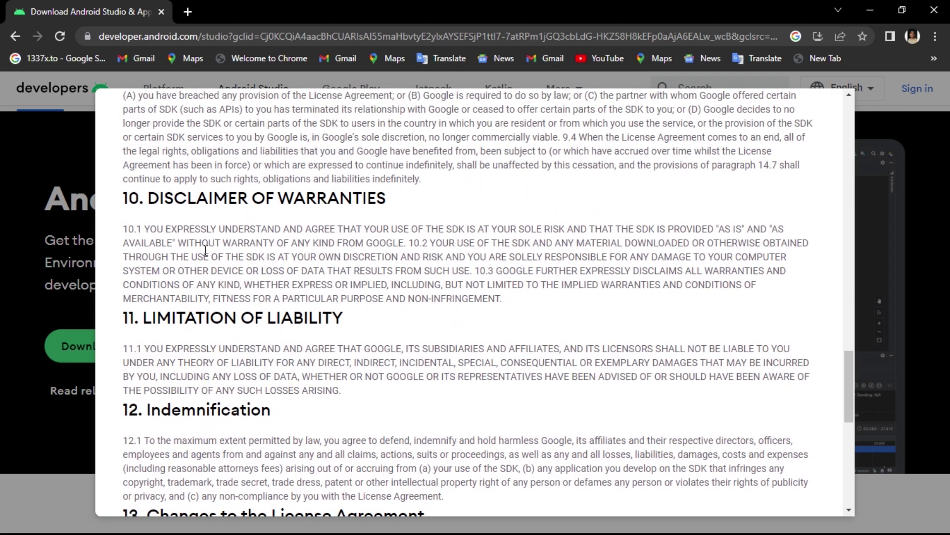
pyautogui.scroll(-6, 205, 251)
pyautogui.scroll(-3, 206, 251)
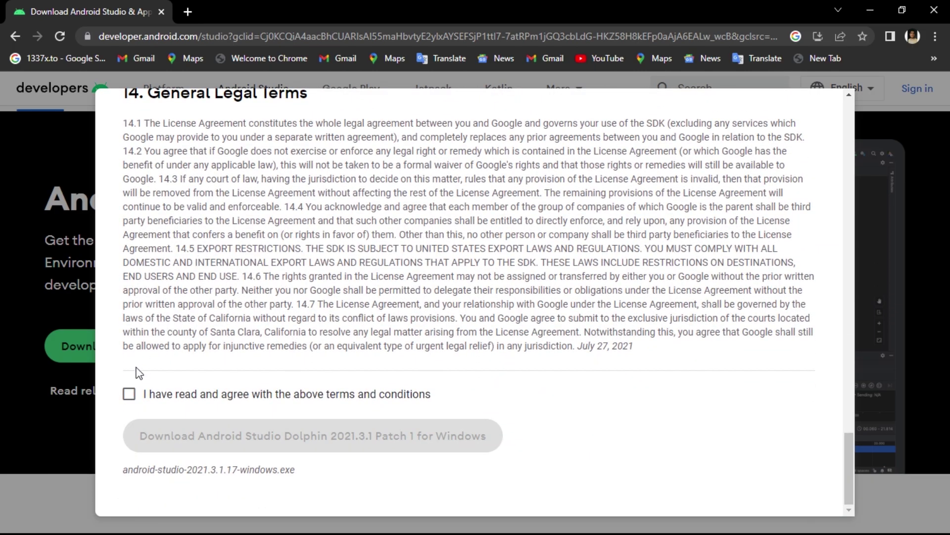
pyautogui.click(129, 394)
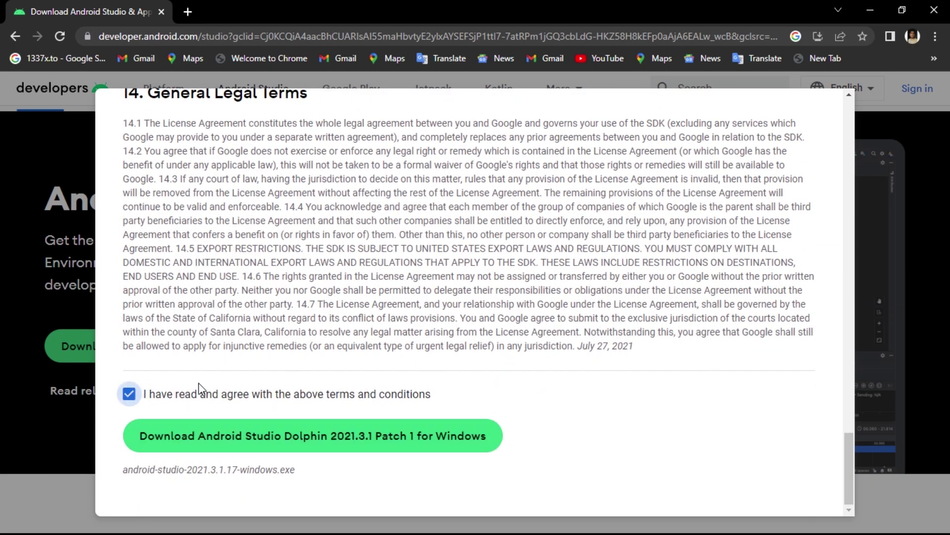
pyautogui.click(238, 438)
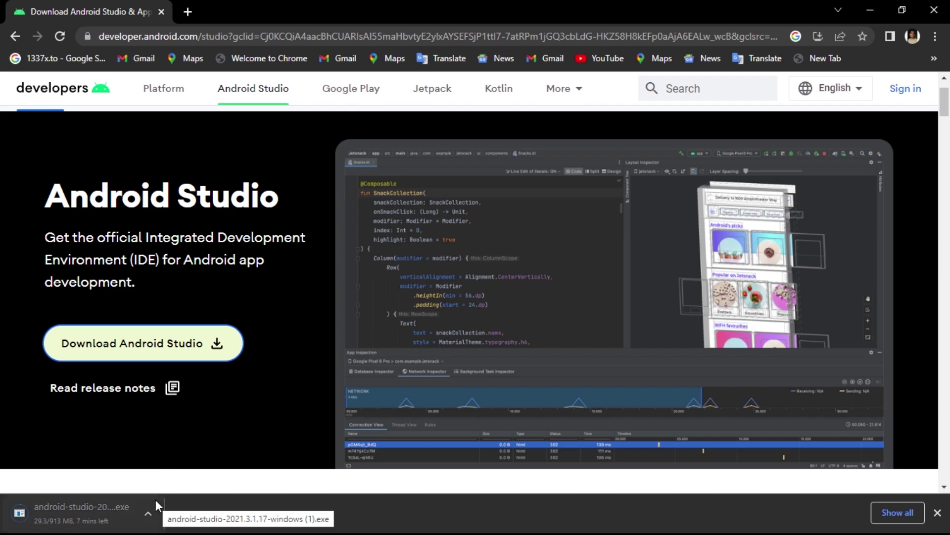
# Pause the running Android Studio installer download and minimize the browser window
pyautogui.click(147, 511)
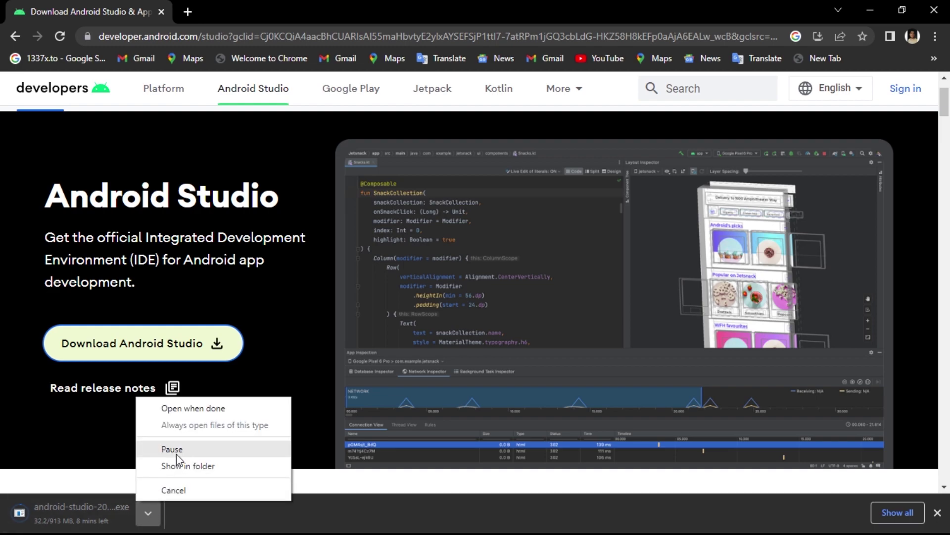
pyautogui.click(176, 453)
pyautogui.click(870, 10)
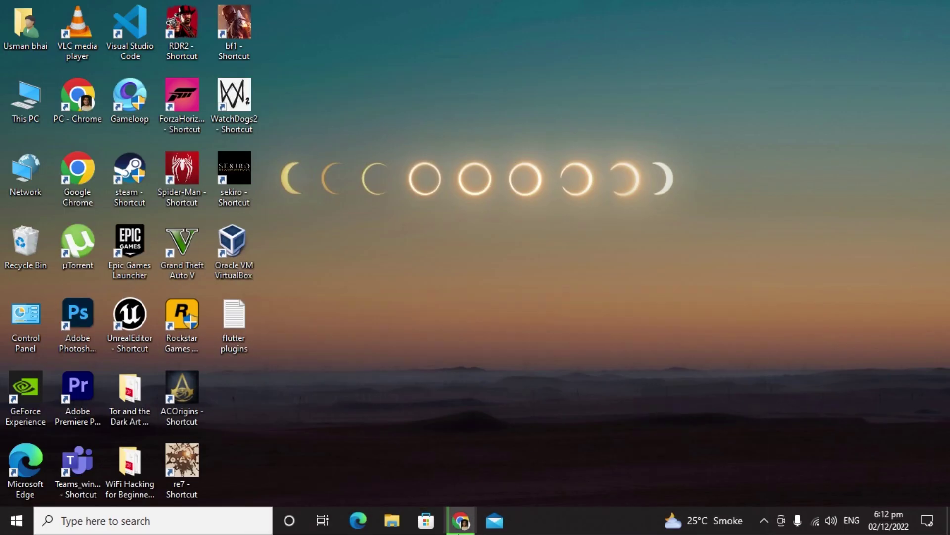
# Run the android-studio-2021.3.1.17-windows installer already in the Downloads folder and allow it to make changes to the device
pyautogui.click(392, 520)
pyautogui.click(57, 115)
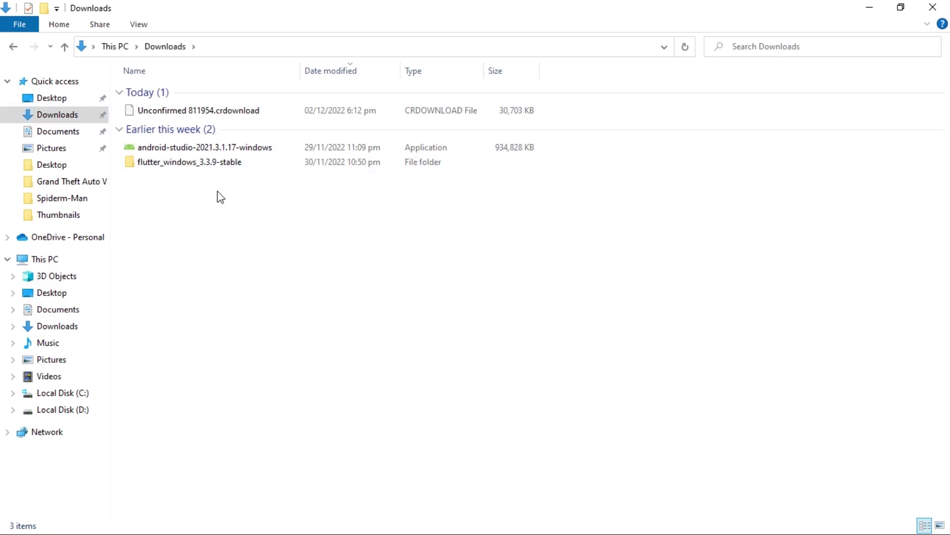
pyautogui.click(227, 147)
pyautogui.doubleClick(226, 147)
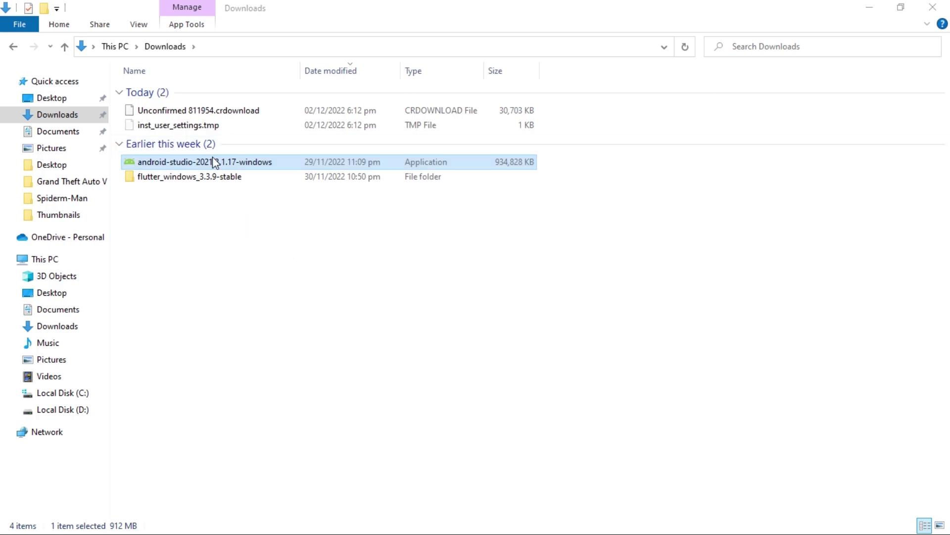
pyautogui.click(869, 7)
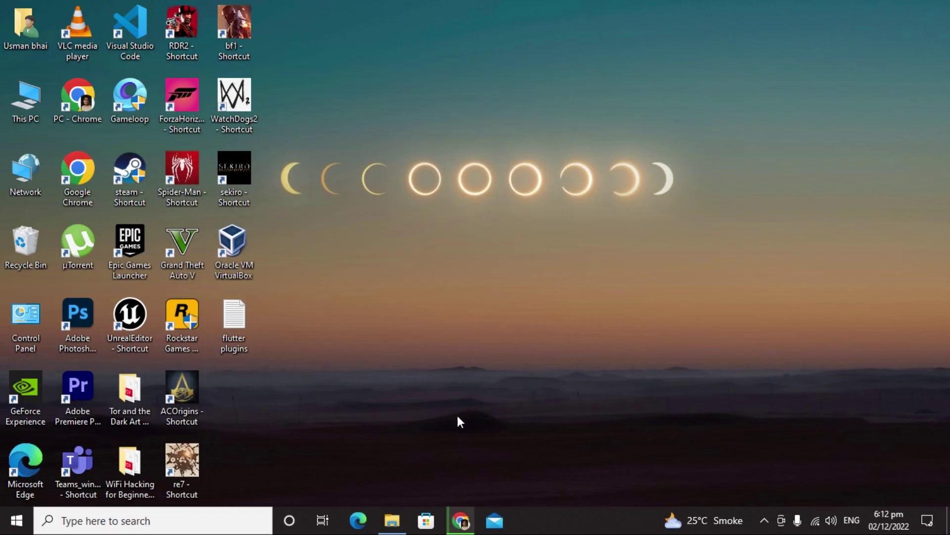
pyautogui.click(393, 524)
pyautogui.click(241, 238)
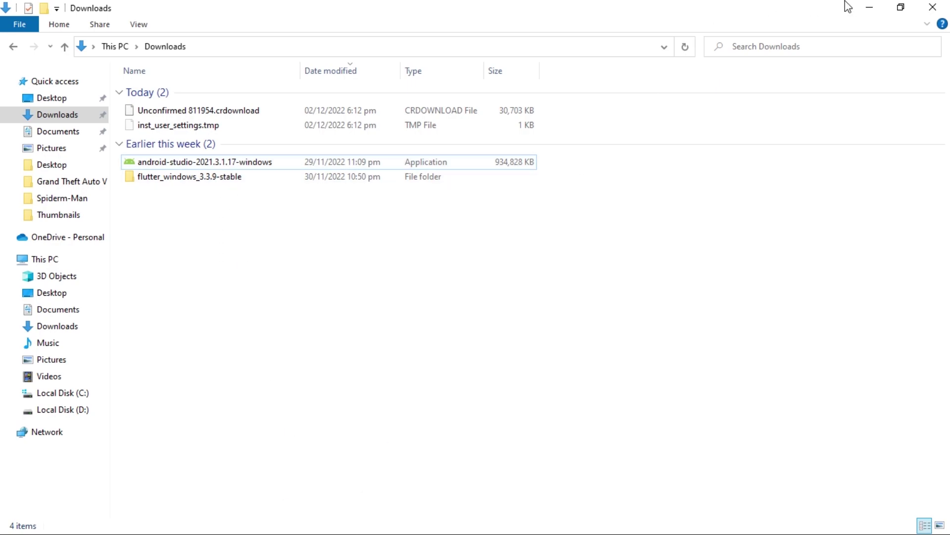
pyautogui.click(869, 7)
pyautogui.click(526, 521)
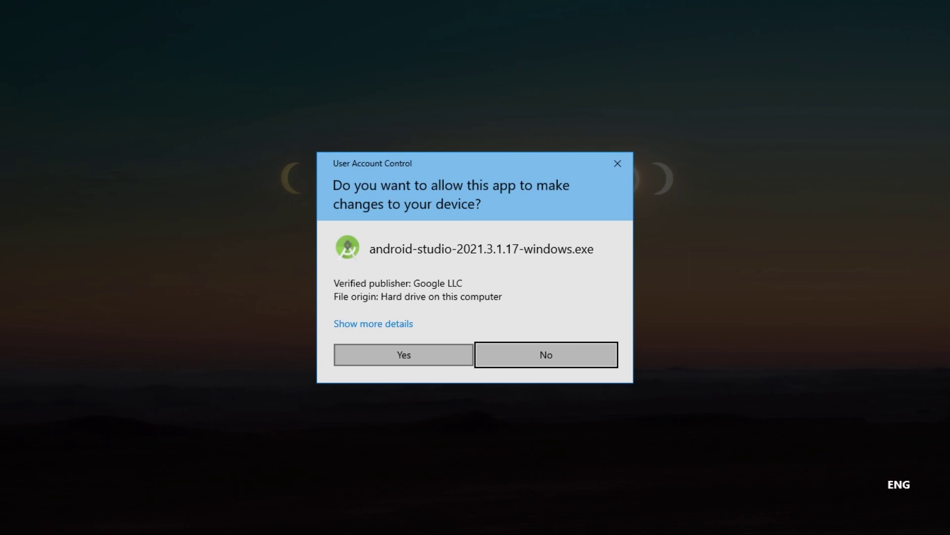
pyautogui.click(426, 356)
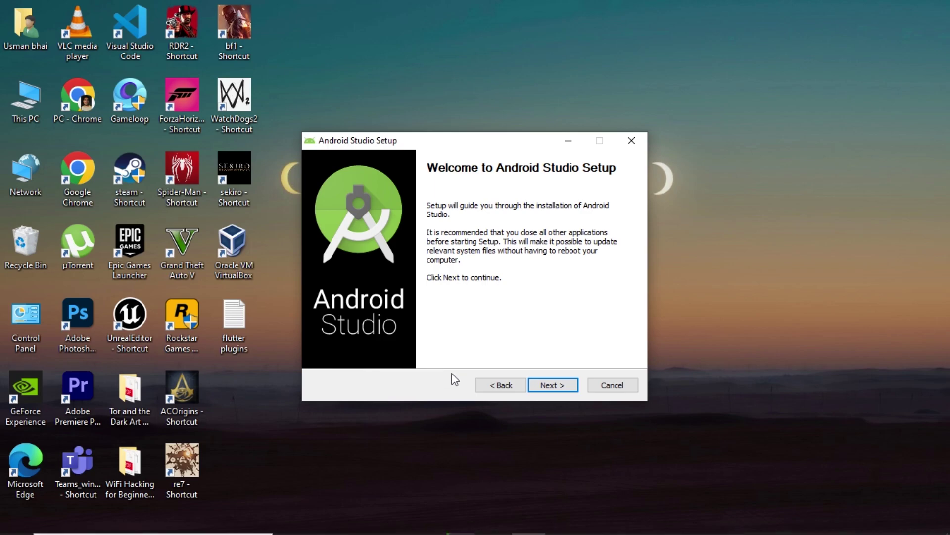
# Exclude Android Virtual Device from the components to install and continue to the installation location settings
pyautogui.click(563, 386)
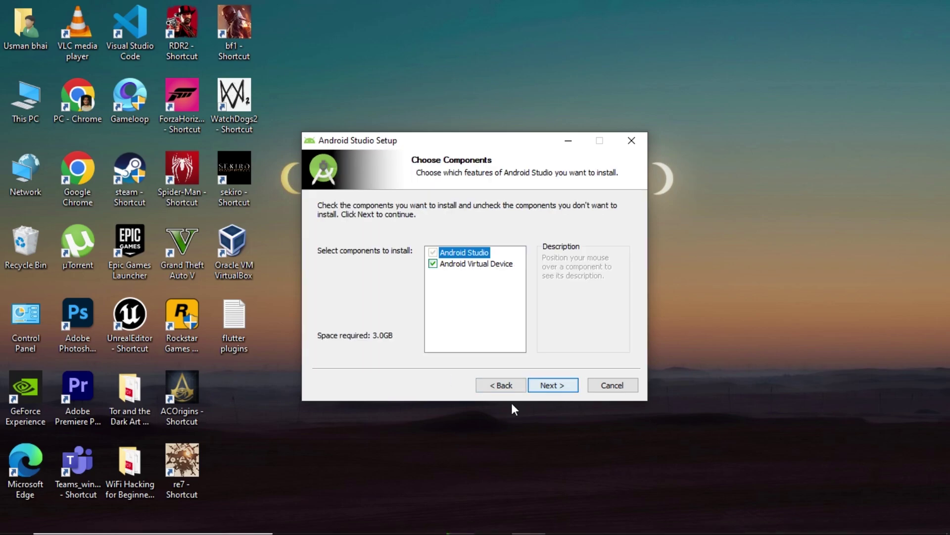
pyautogui.click(433, 266)
pyautogui.click(433, 266)
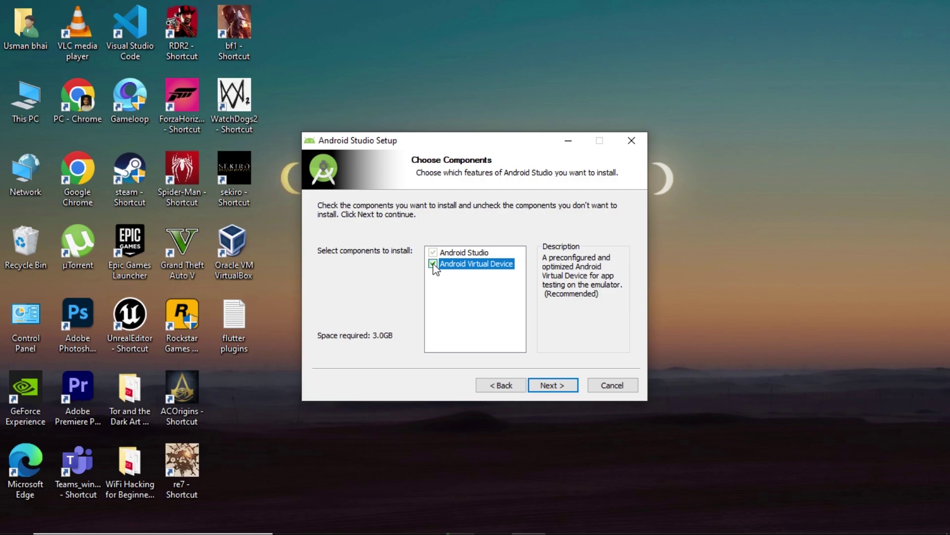
pyautogui.moveTo(397, 531)
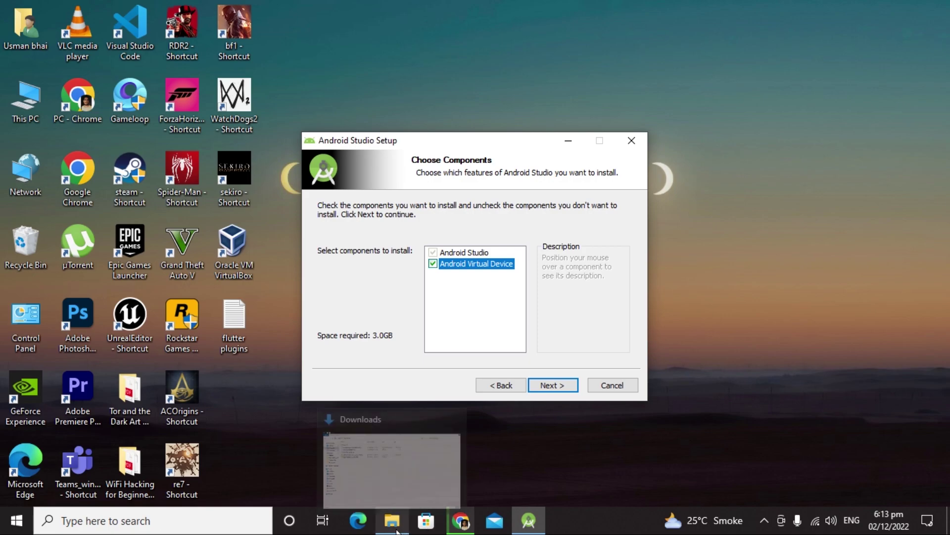
pyautogui.click(433, 264)
pyautogui.click(433, 265)
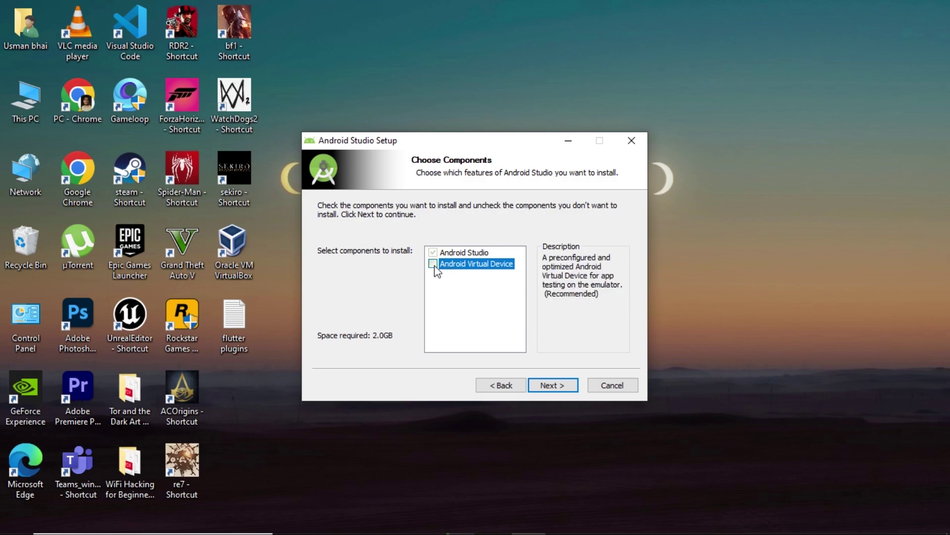
pyautogui.click(548, 385)
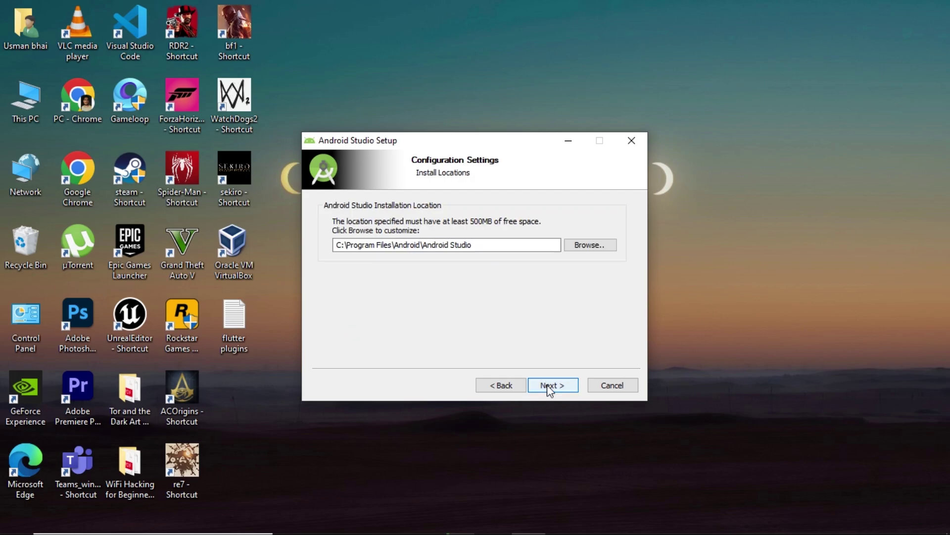
# Install Android Studio to C:\Program Files\Android\Android Studio with the Start Menu folder "Android Studio"
pyautogui.moveTo(475, 245); pyautogui.dragTo(339, 246)
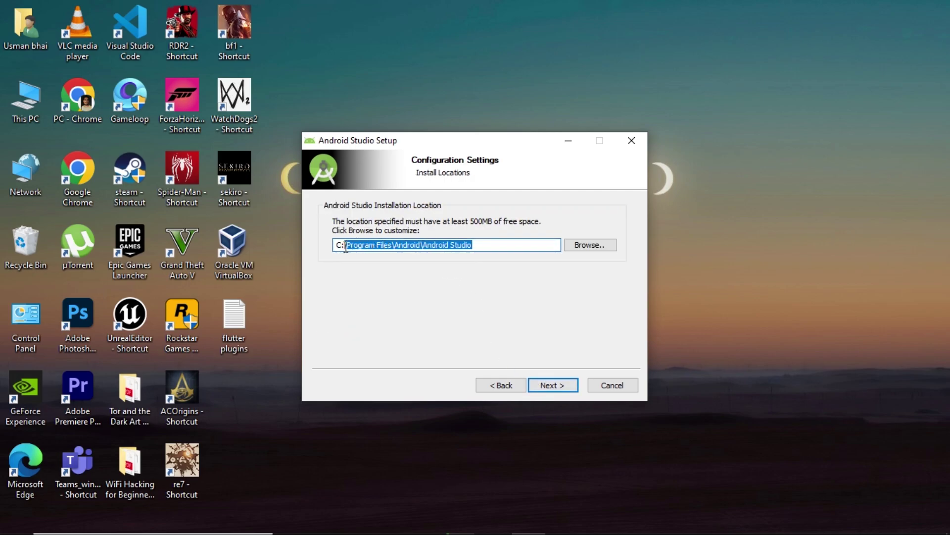
pyautogui.click(550, 385)
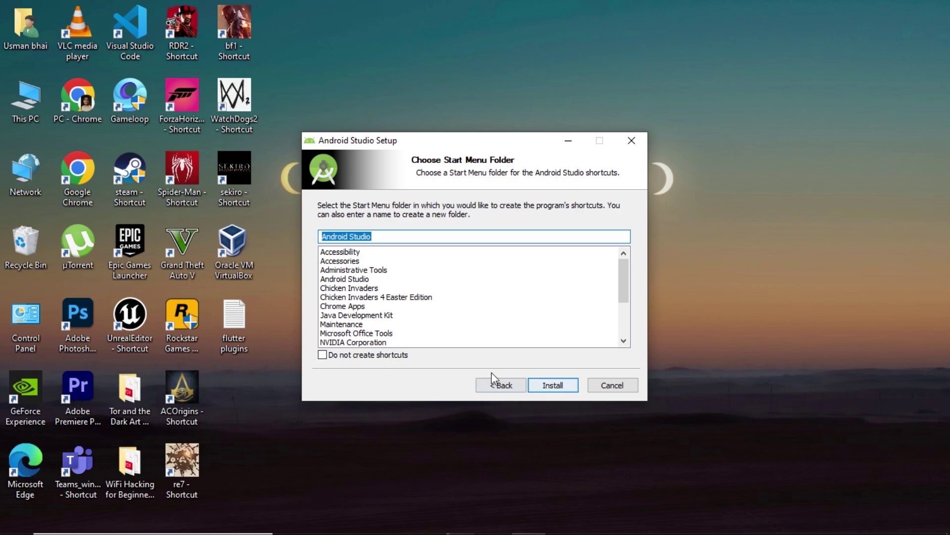
pyautogui.click(546, 384)
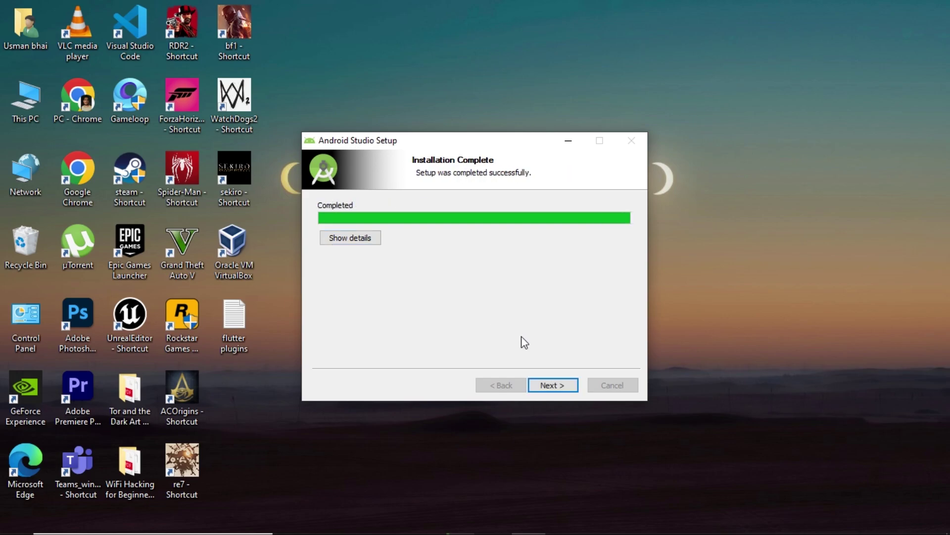
# Finish the completed setup with the Start Android Studio option enabled
pyautogui.click(570, 385)
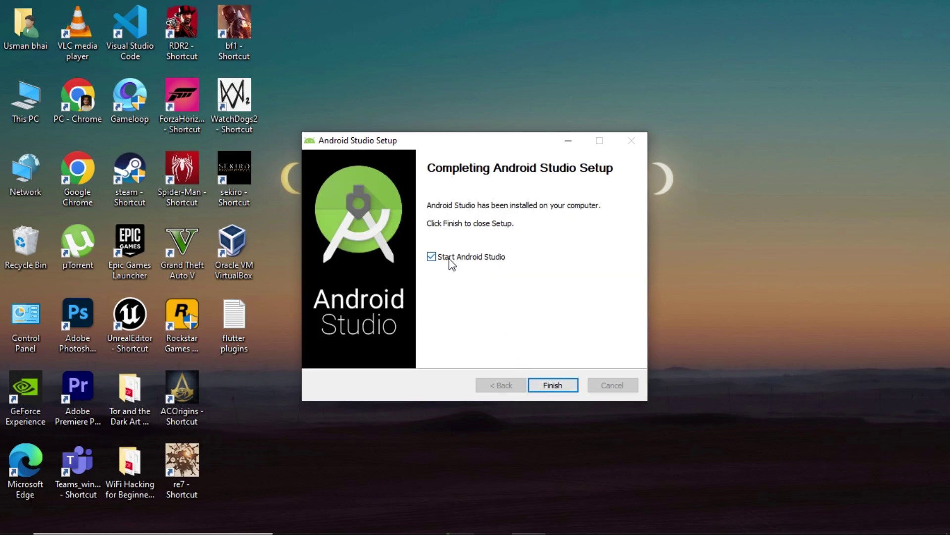
pyautogui.click(434, 255)
pyautogui.click(434, 256)
pyautogui.click(560, 386)
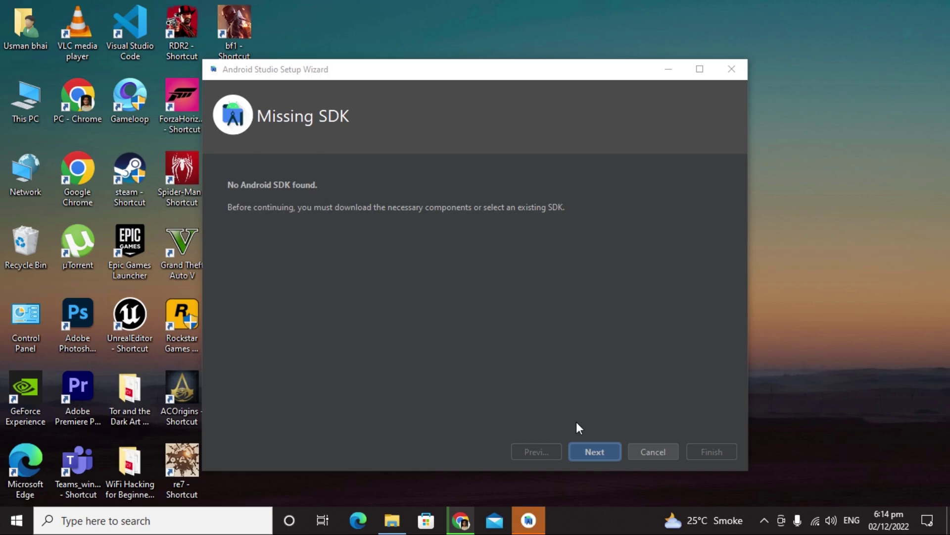
# Keep Android SDK and API 33: Android Tiramisu selected with the default SDK location, and continue to the settings verification
pyautogui.click(587, 447)
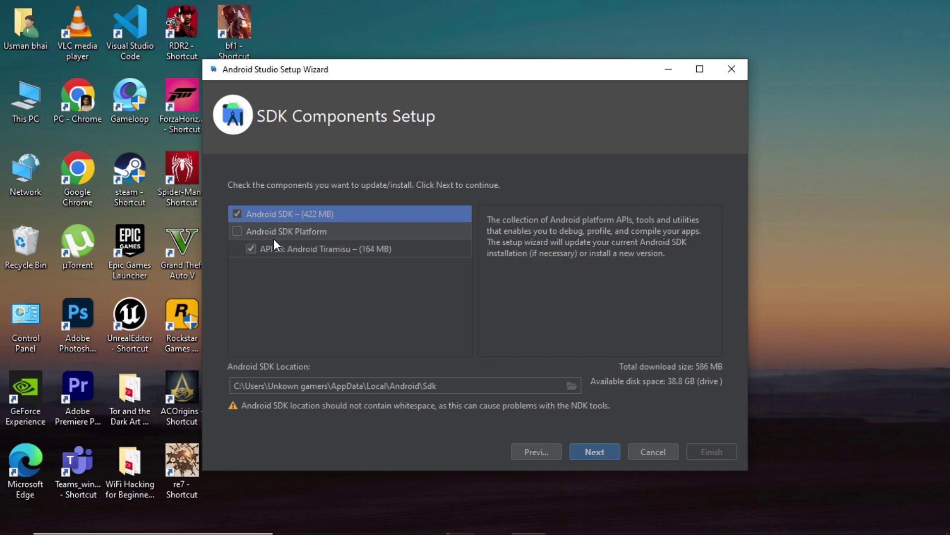
pyautogui.click(238, 230)
pyautogui.click(244, 212)
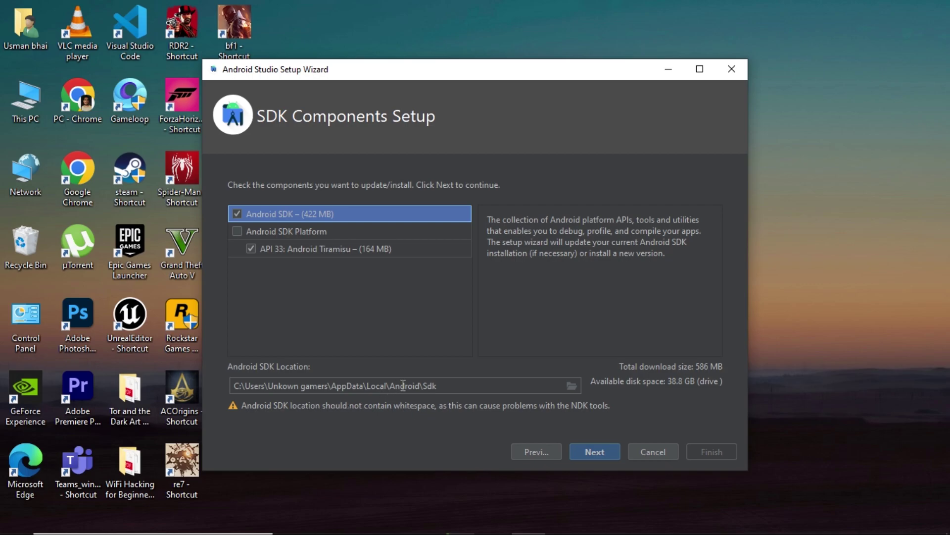
pyautogui.click(303, 387)
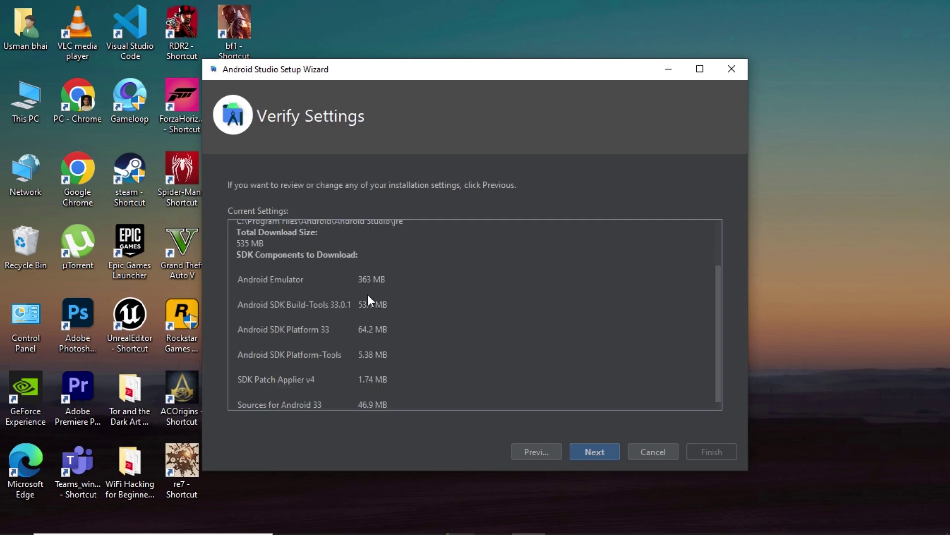
pyautogui.scroll(-1, 368, 296)
pyautogui.click(526, 451)
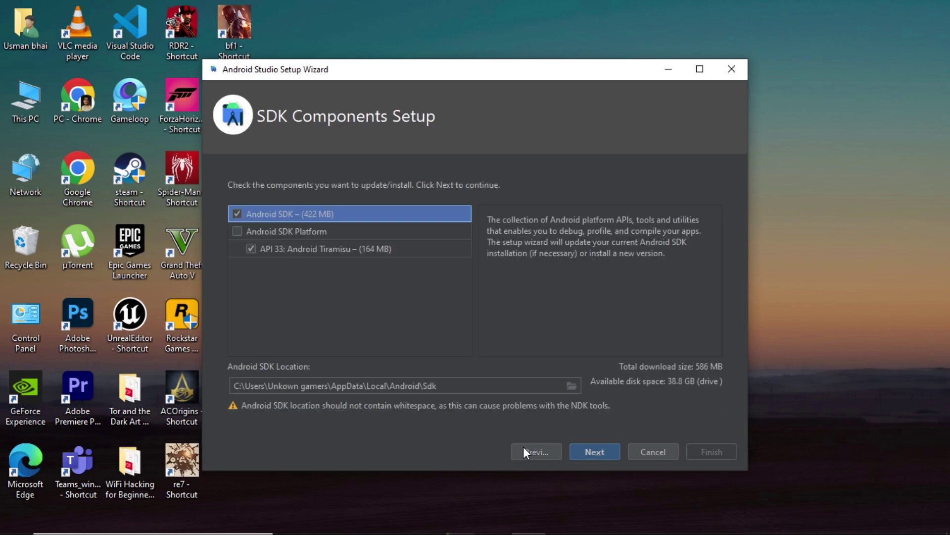
pyautogui.click(300, 386)
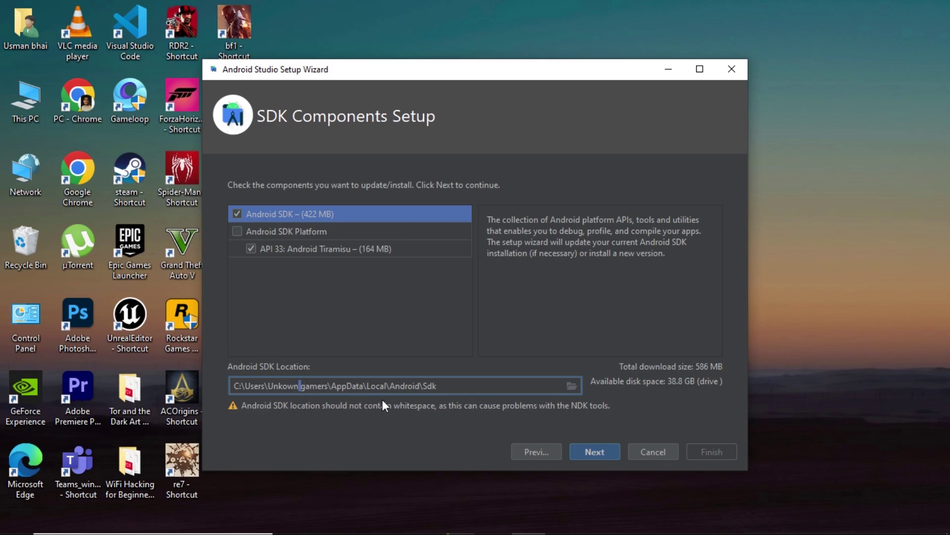
pyautogui.click(609, 456)
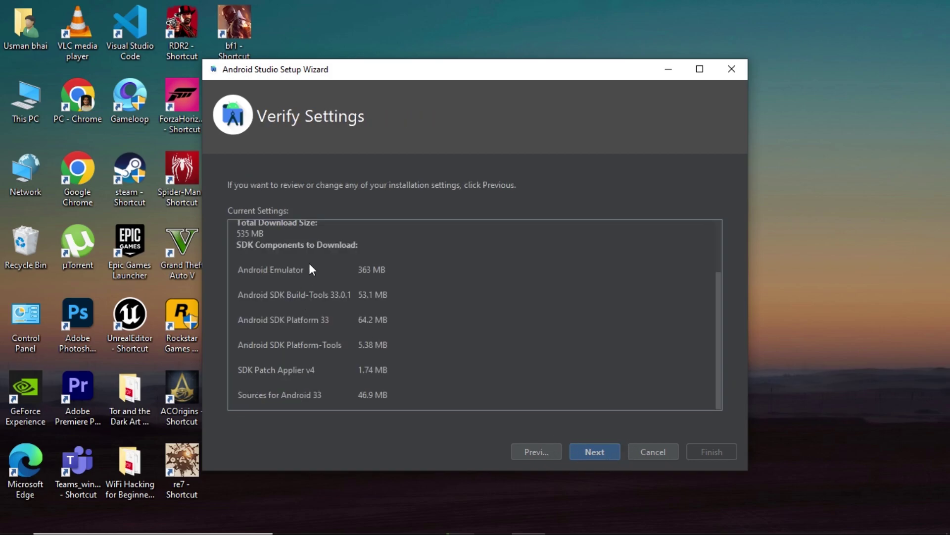
# Review the SDK components to download, accept the android-sdk-license, and start downloading the components
pyautogui.moveTo(238, 265); pyautogui.dragTo(391, 297)
pyautogui.moveTo(259, 234); pyautogui.dragTo(246, 236)
pyautogui.click(597, 451)
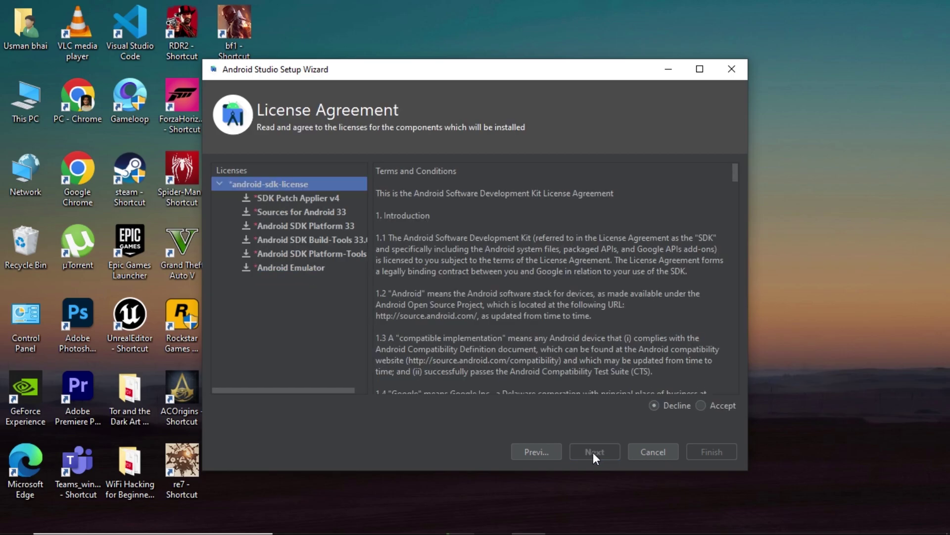
pyautogui.click(702, 406)
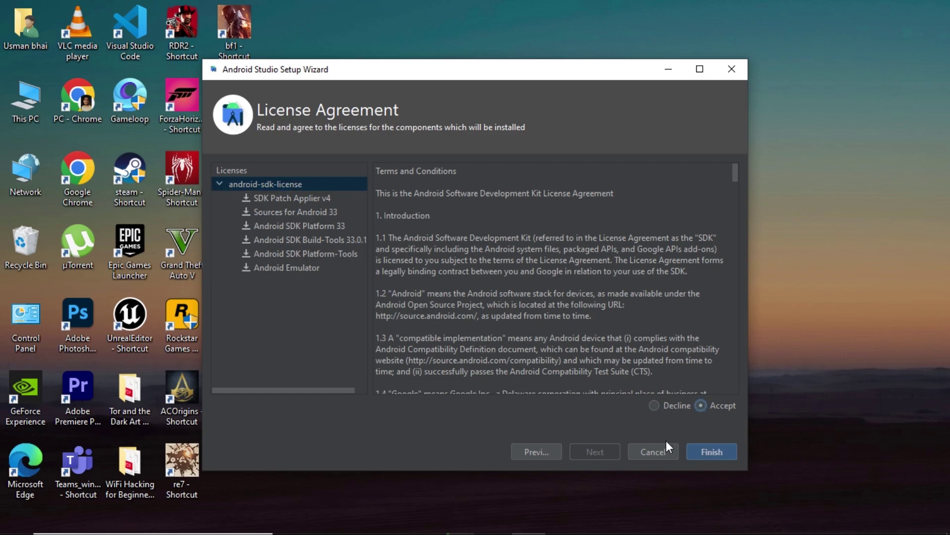
pyautogui.click(705, 454)
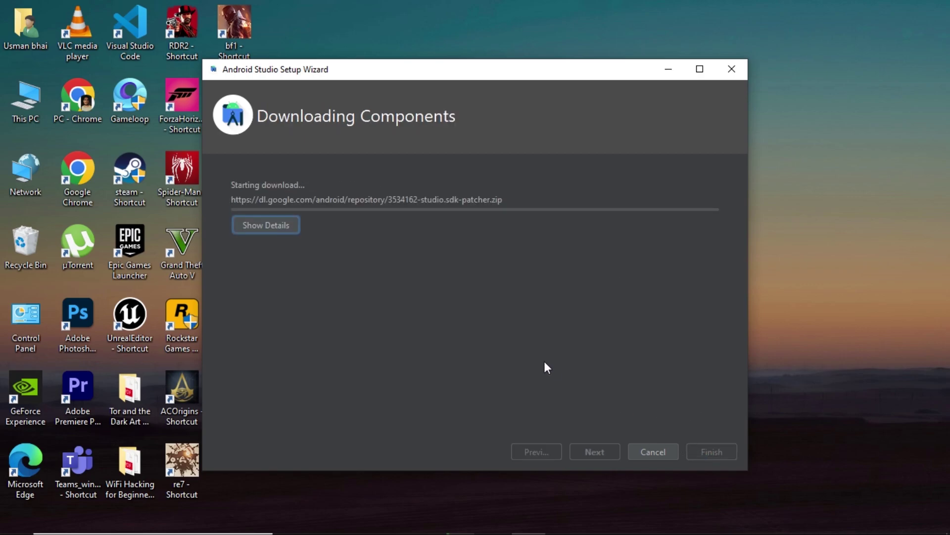